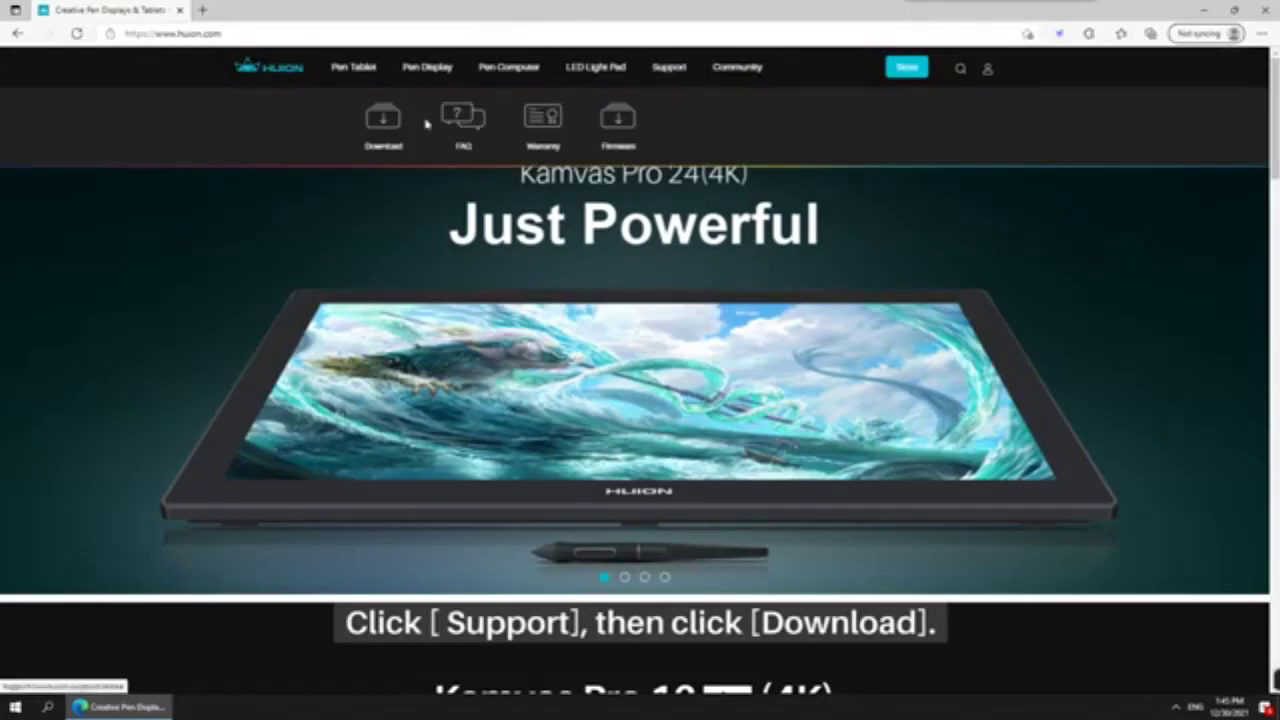
On the Huion download page, look up drivers for HS611, Windows, Driver.
left_click(383, 120)
scroll(449, 400, "down", 2)
left_click(449, 517)
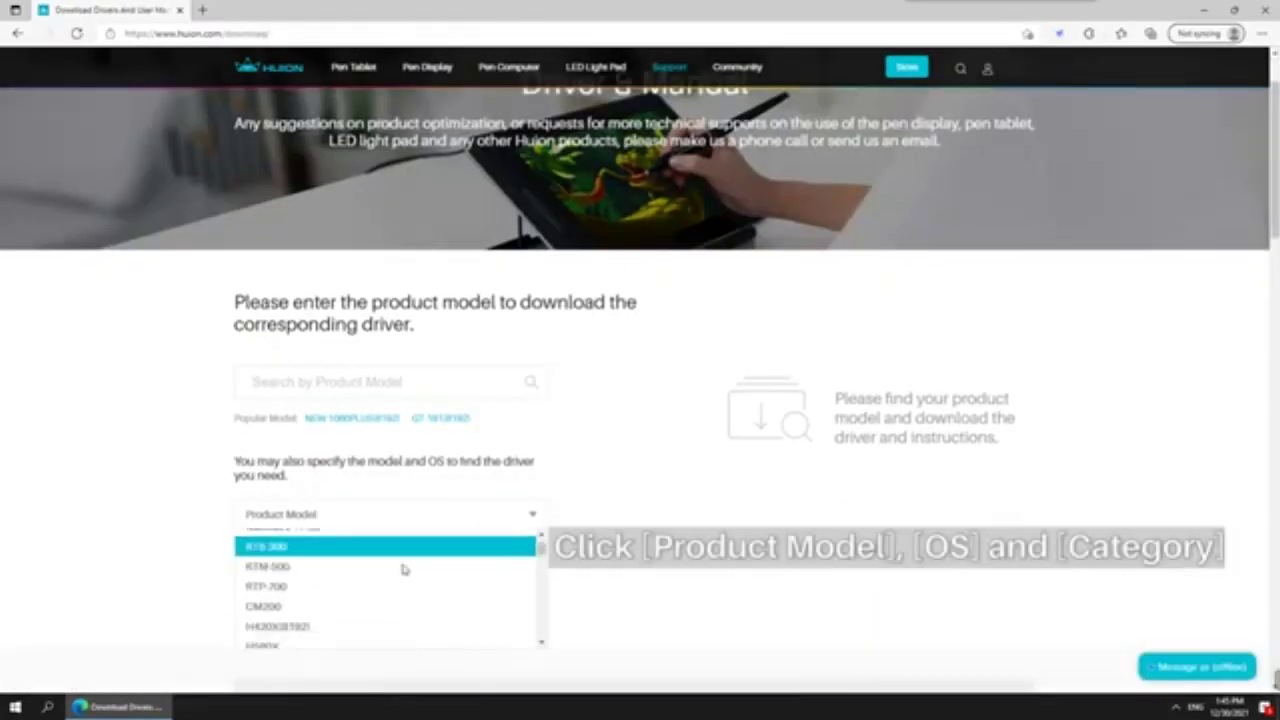
scroll(403, 569, "down", 3)
left_click(400, 571)
left_click(470, 551)
left_click(425, 574)
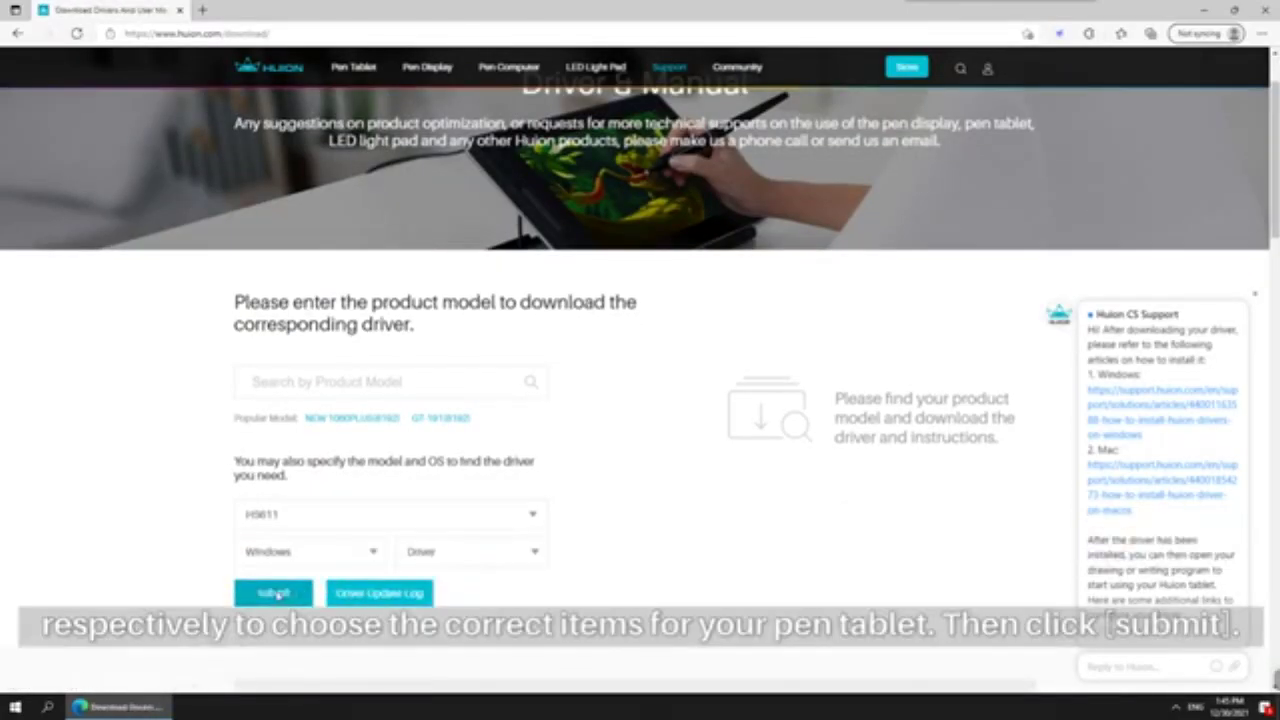
left_click(275, 594)
Download the newest HS611 Windows driver, run its installer and open the installed app.
scroll(700, 450, "down", 2)
left_click(973, 546)
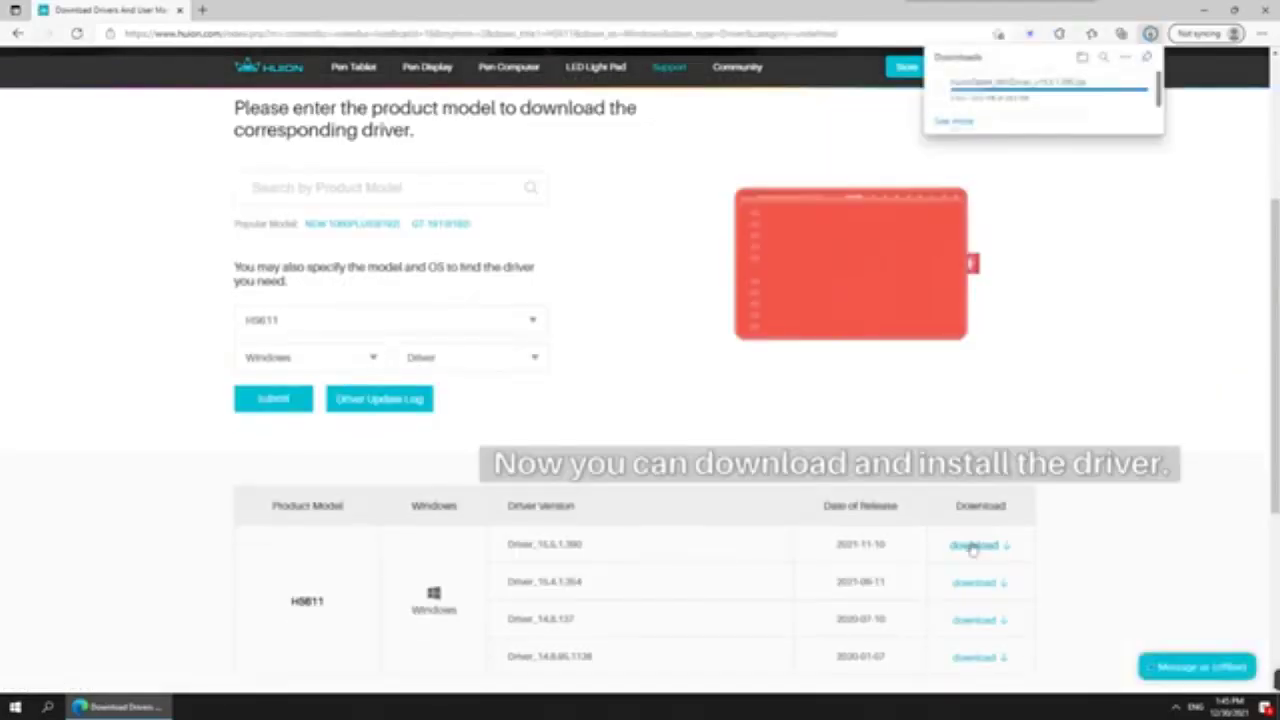
left_click(1010, 84)
double_click(520, 321)
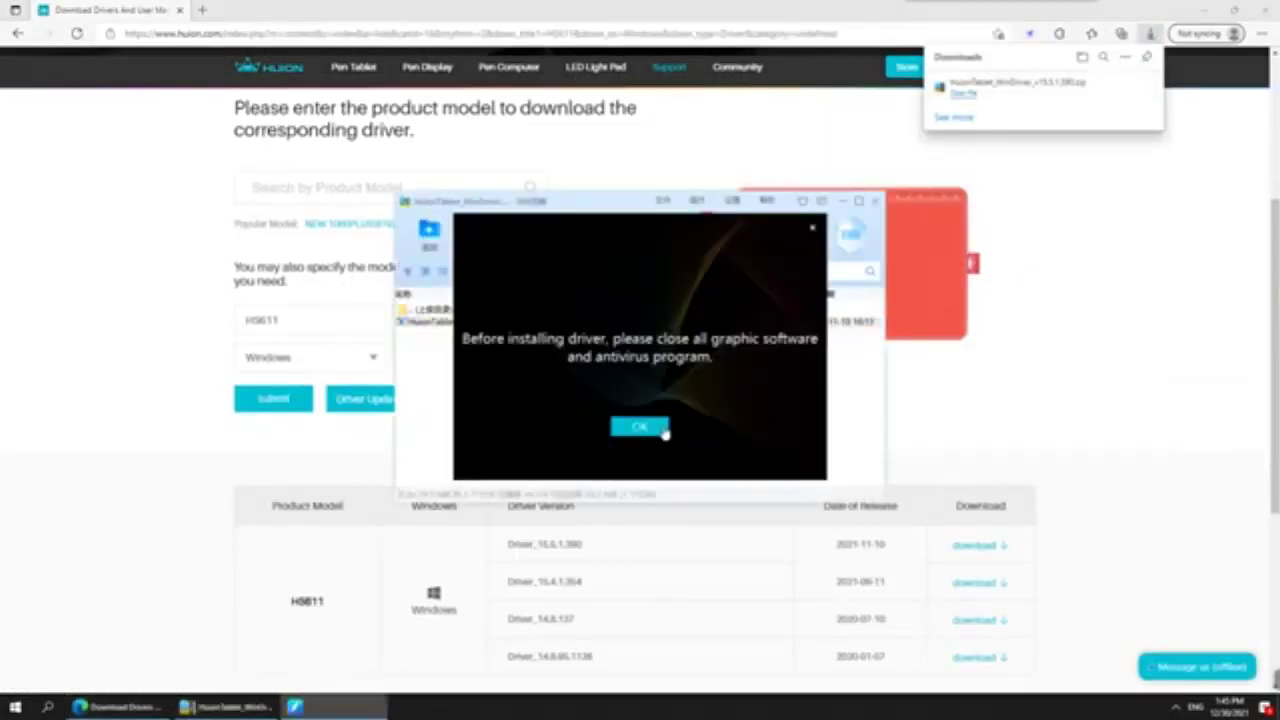
left_click(664, 430)
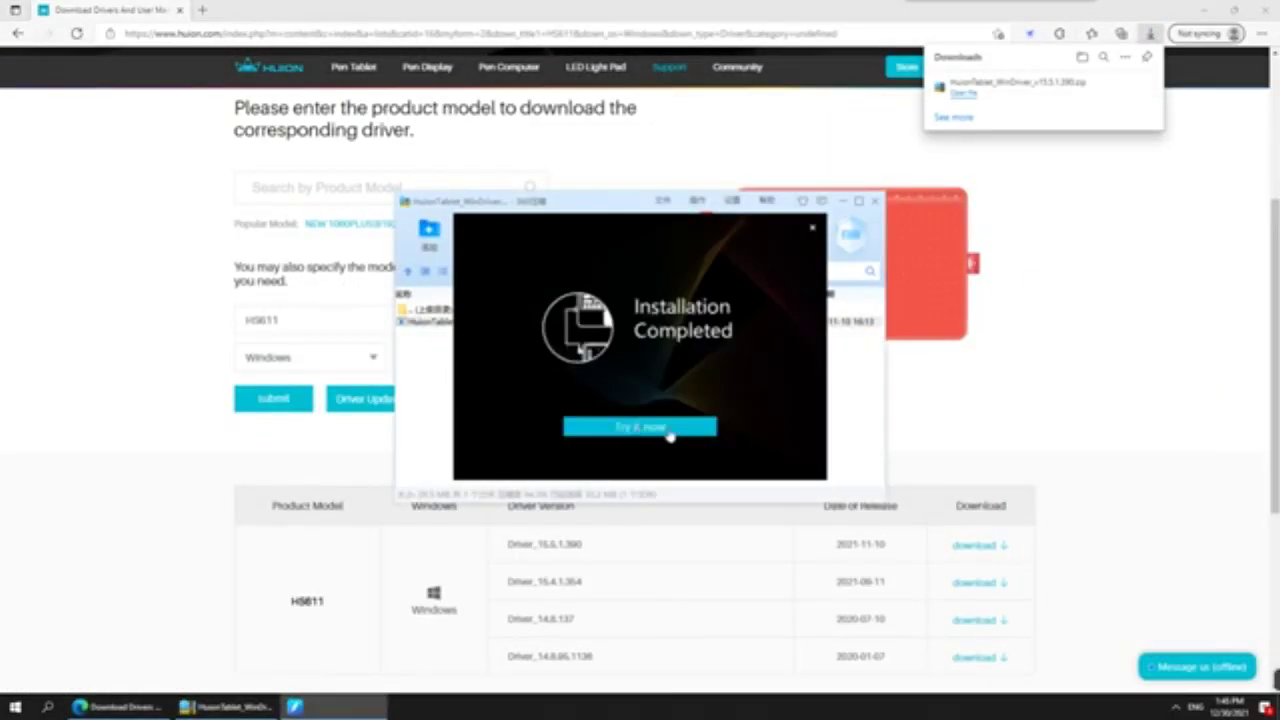
left_click(669, 428)
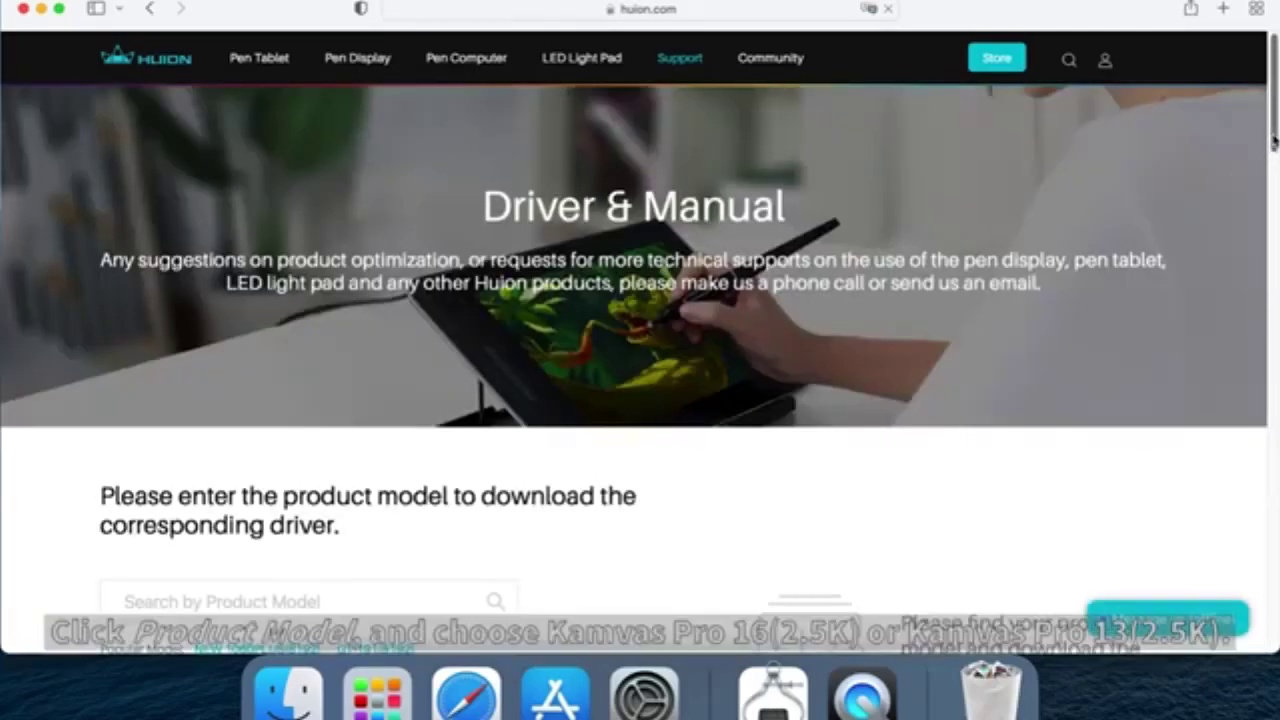
Search for Kamvas Pro 16(2.5K) macOS drivers and download Driver_15.5.6.392.
scroll(1275, 172, "down", 3)
left_click_drag(1275, 172, 1275, 202)
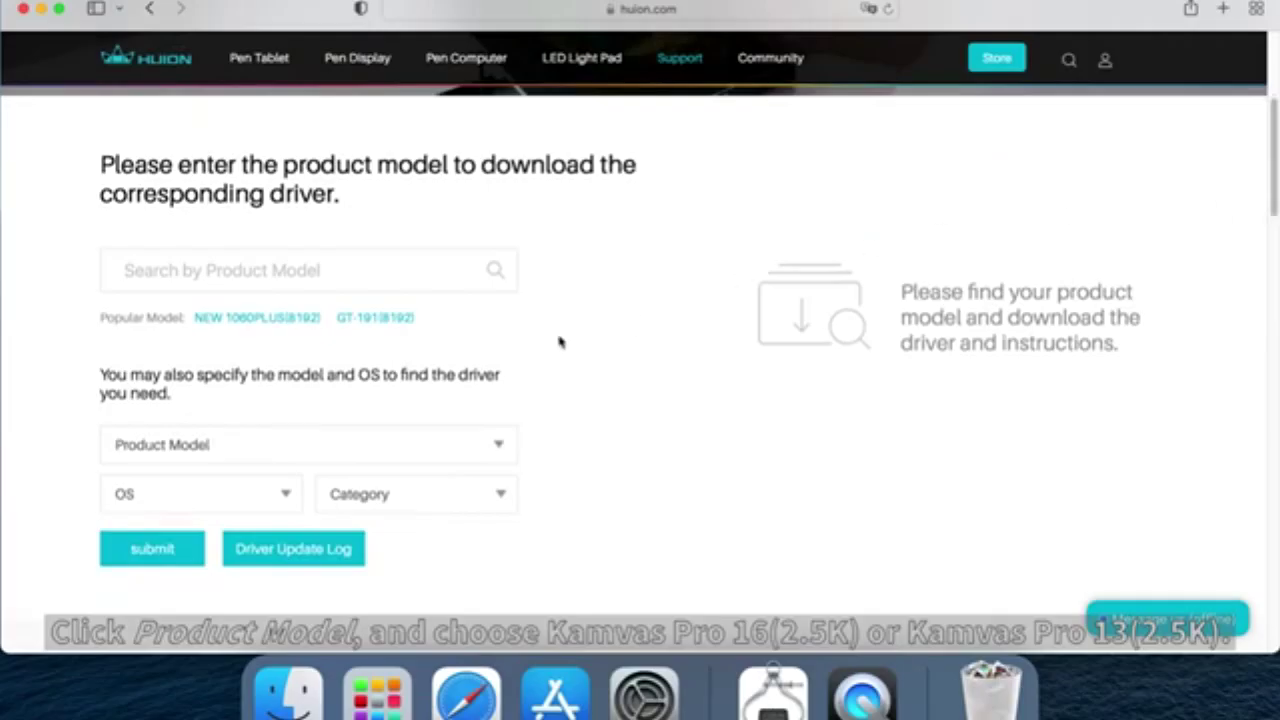
left_click(428, 445)
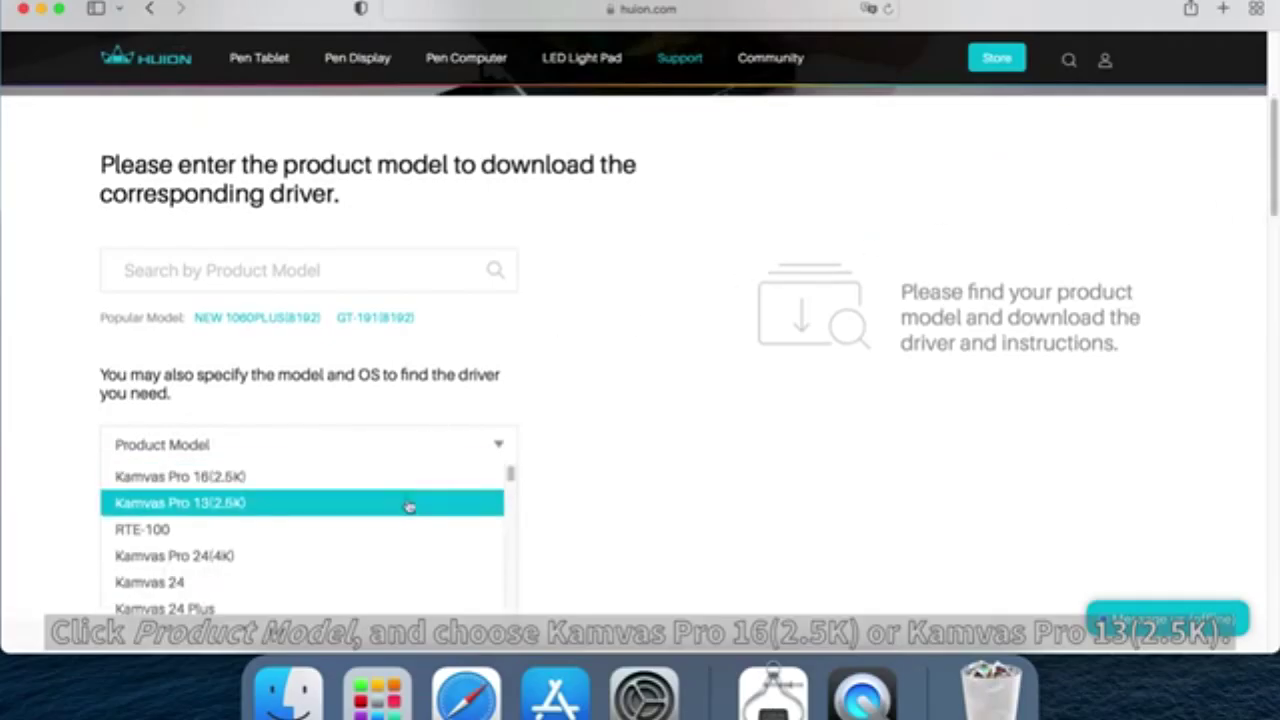
left_click(409, 482)
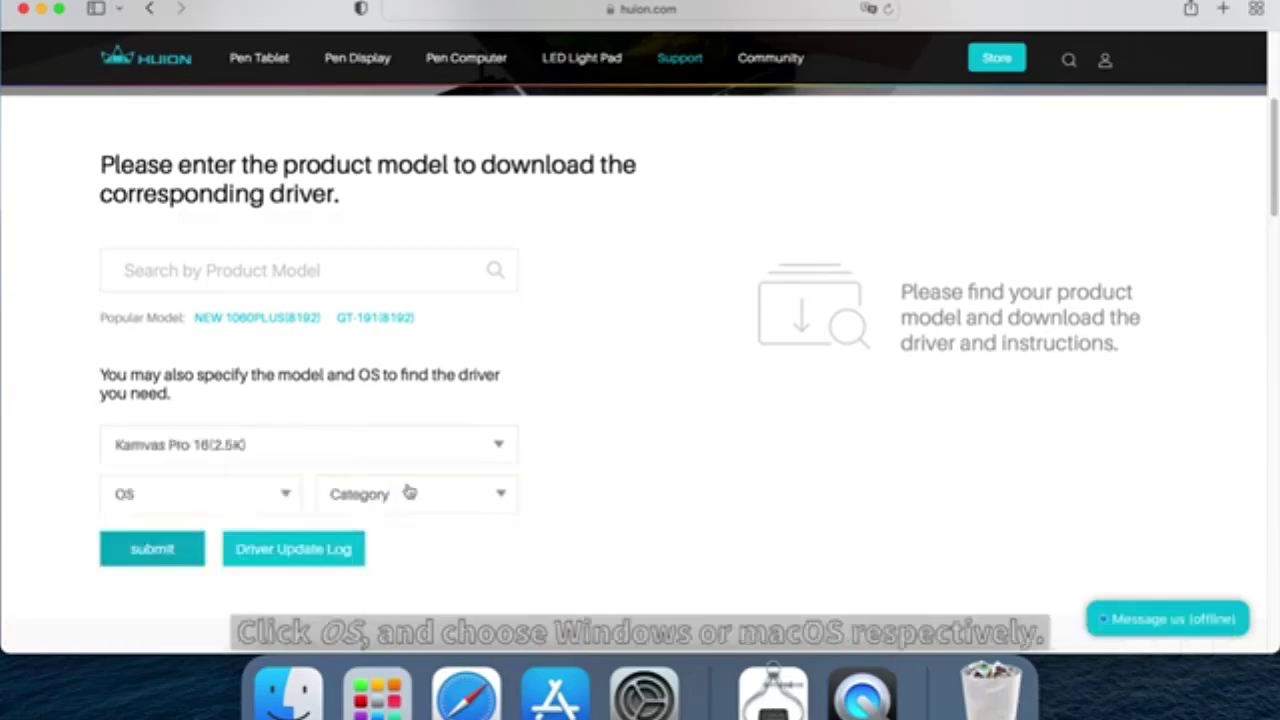
left_click(240, 497)
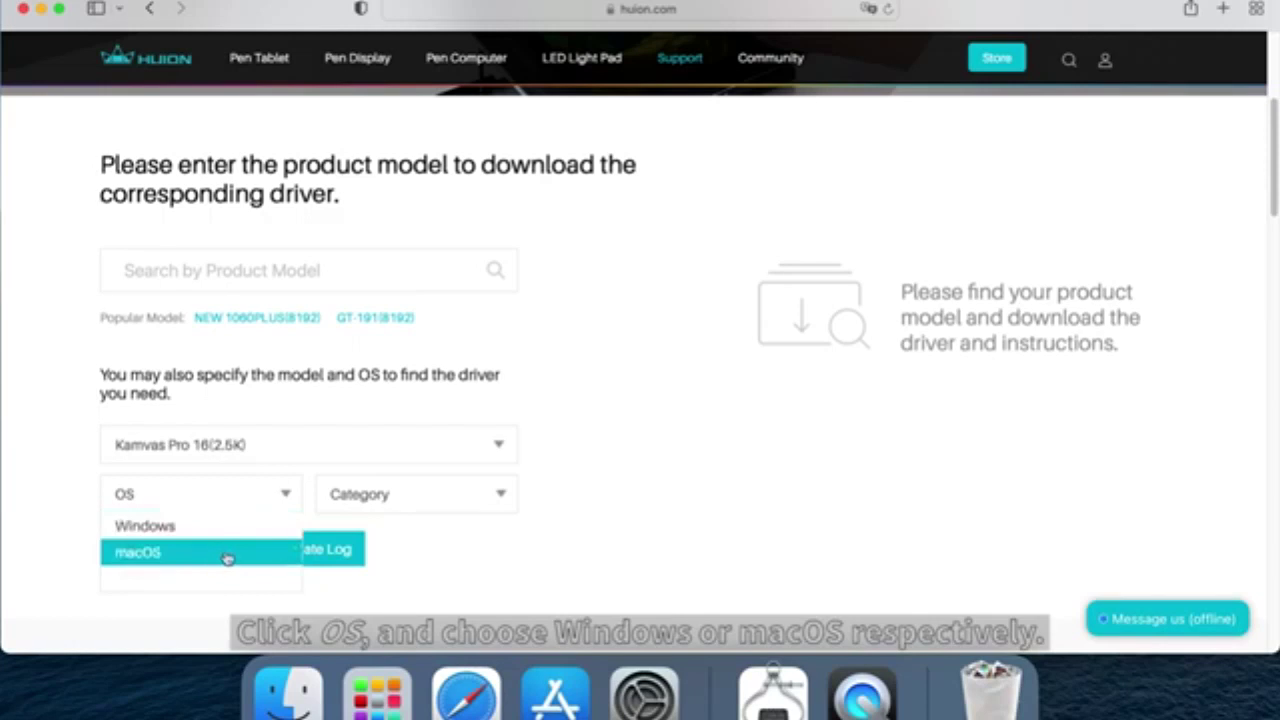
left_click(228, 558)
left_click(410, 500)
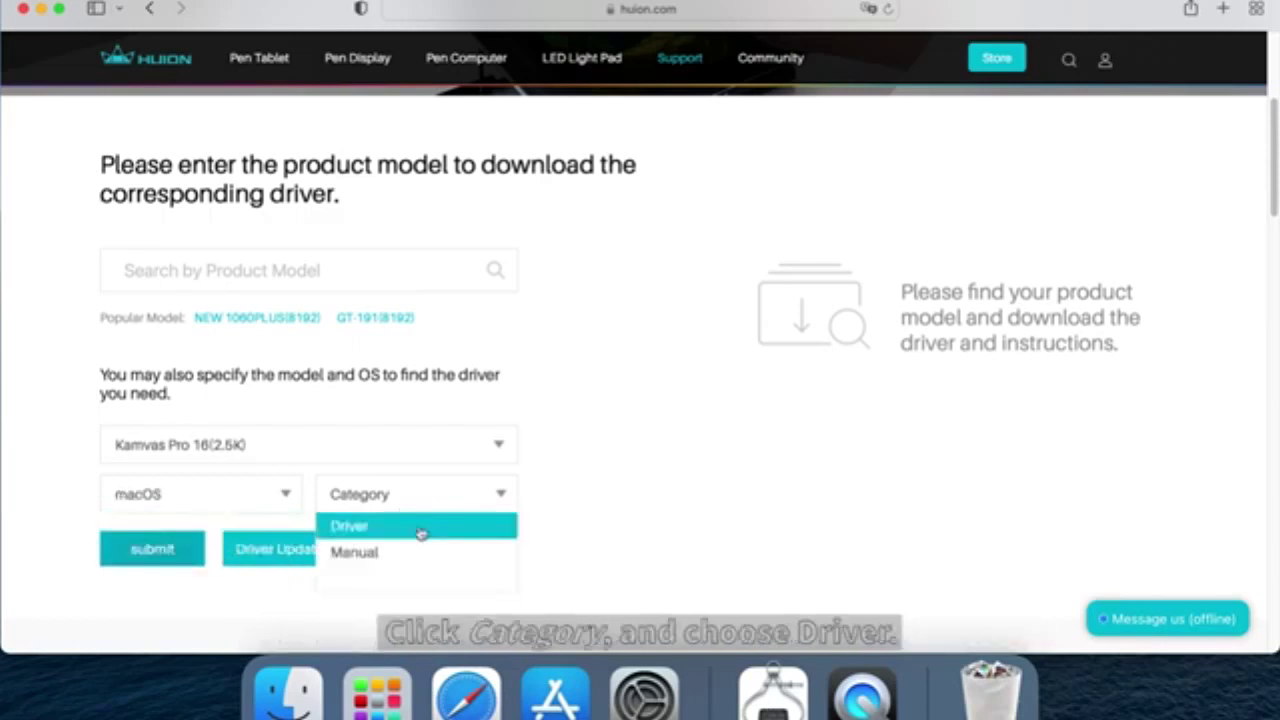
left_click(432, 530)
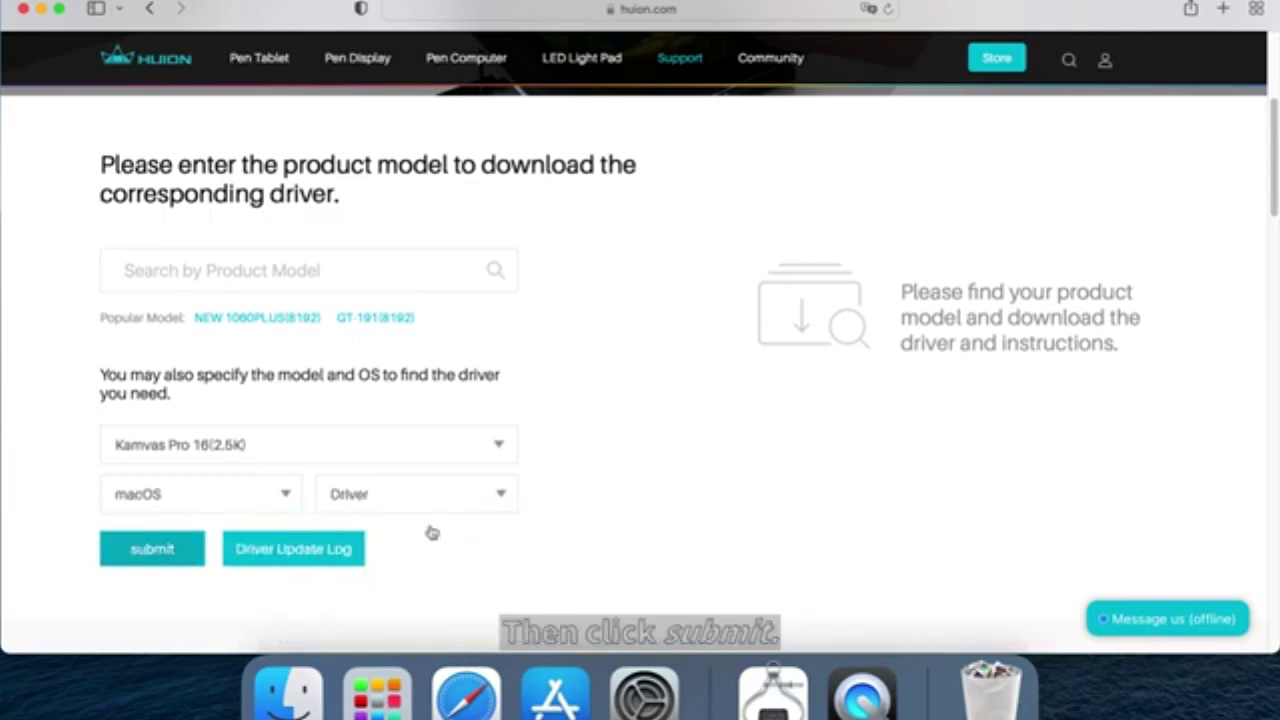
left_click(157, 552)
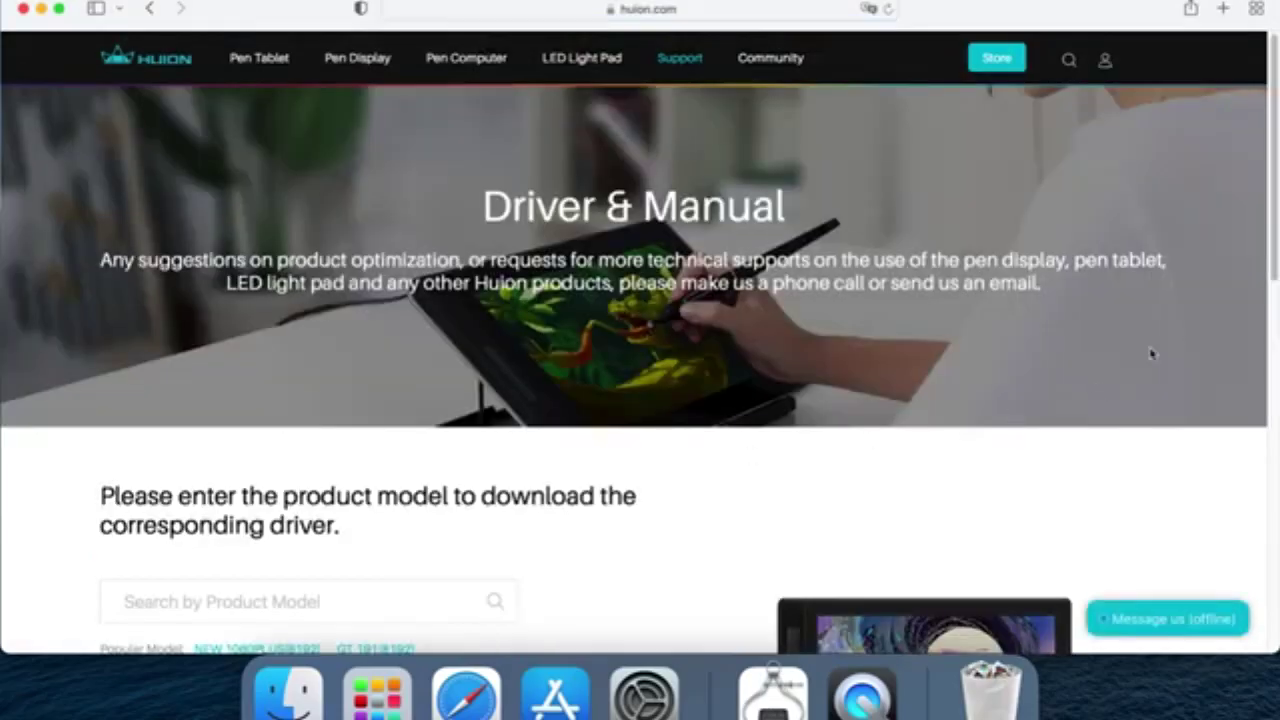
left_click_drag(1272, 265, 1272, 480)
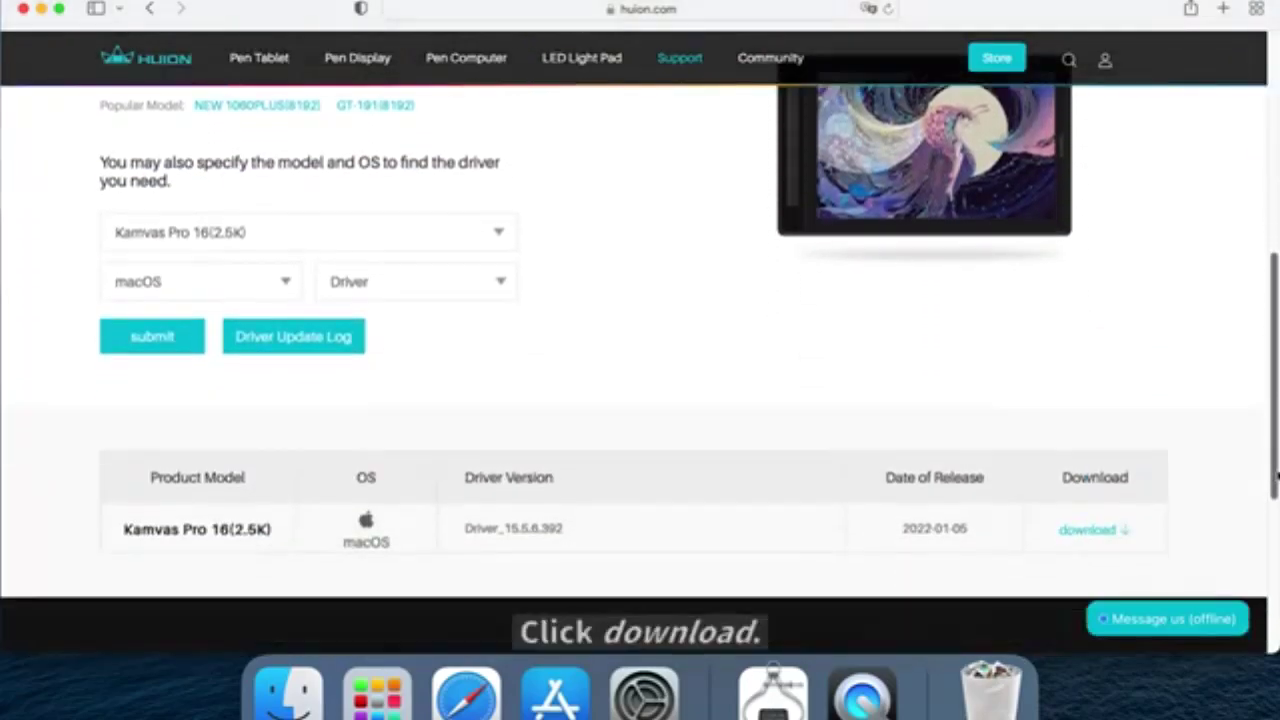
left_click(1096, 530)
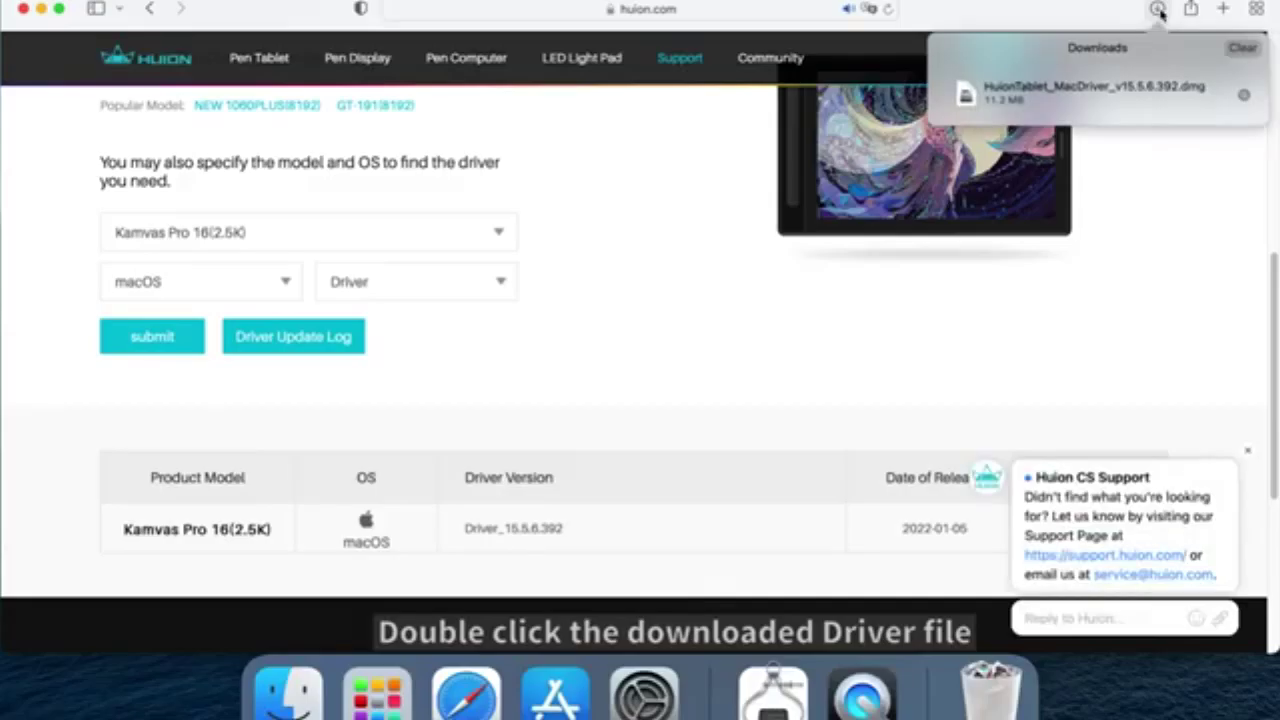
Open the driver .dmg, copy HuionTablet into Applications, and confirm it among installed apps.
double_click(1074, 93)
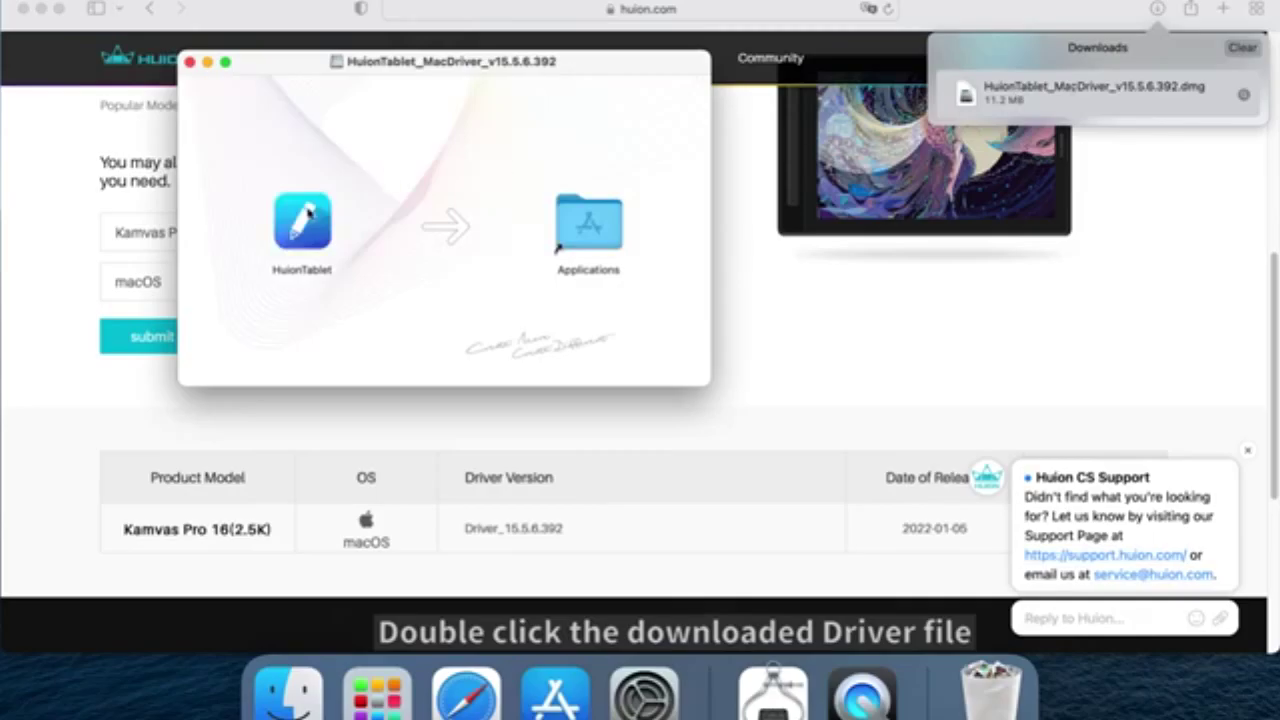
left_click_drag(309, 213, 589, 225)
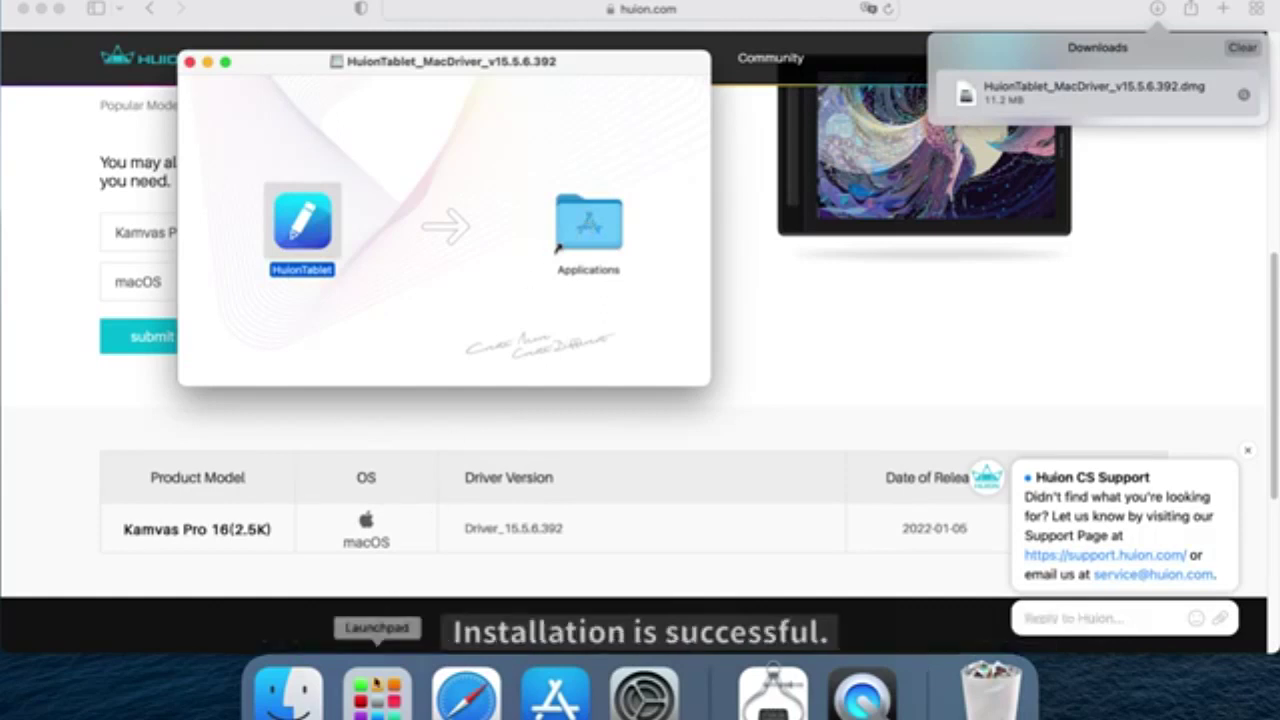
left_click(378, 690)
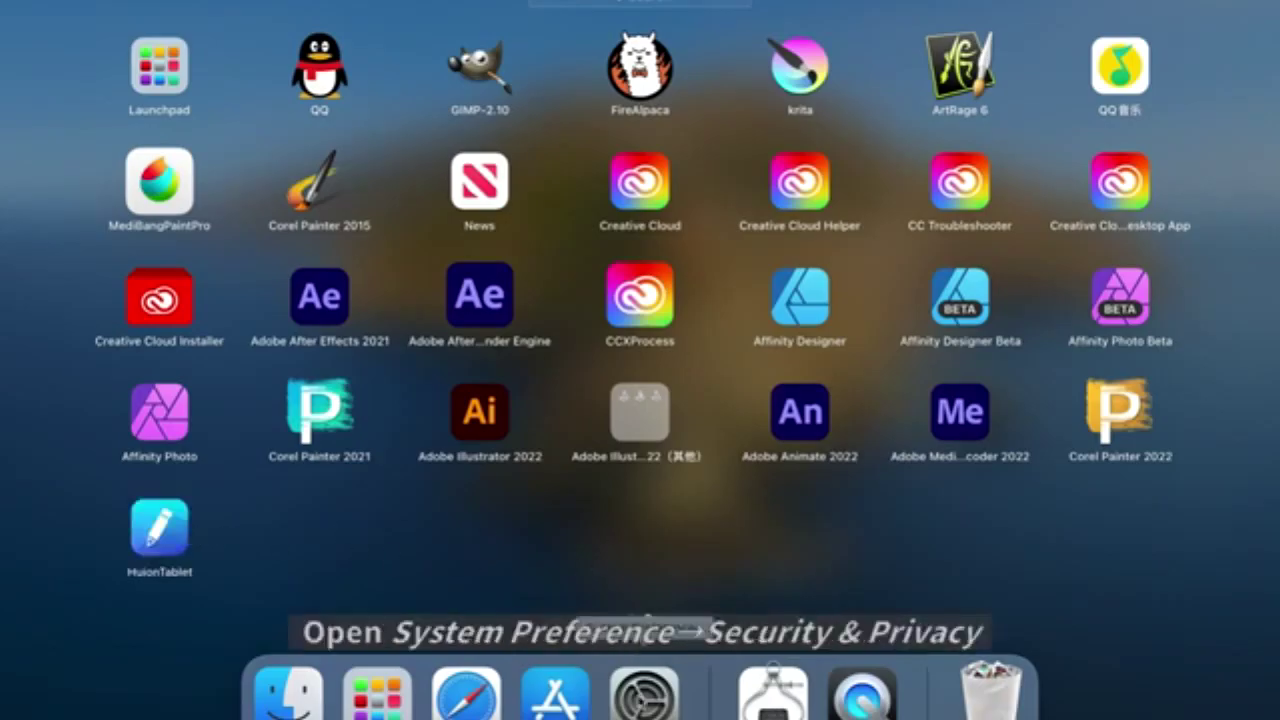
Open Security & Privacy and unlock it with the account password.
left_click(644, 690)
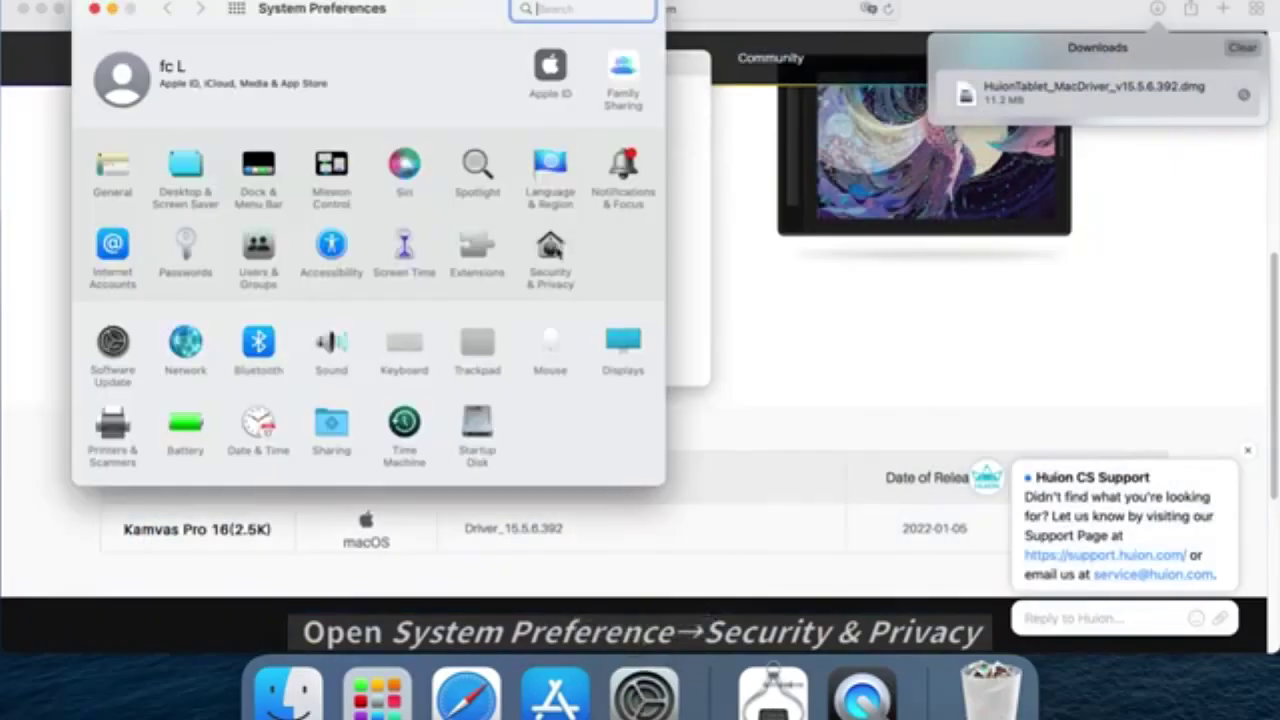
left_click(550, 250)
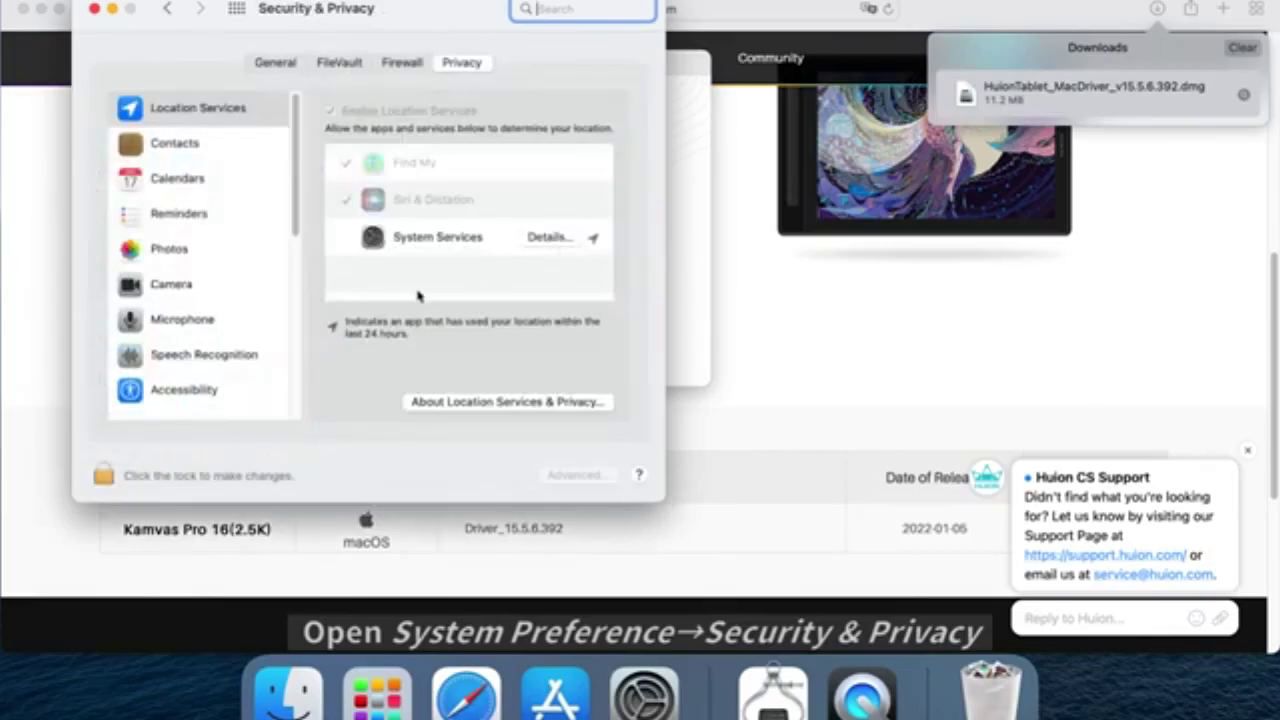
left_click(113, 478)
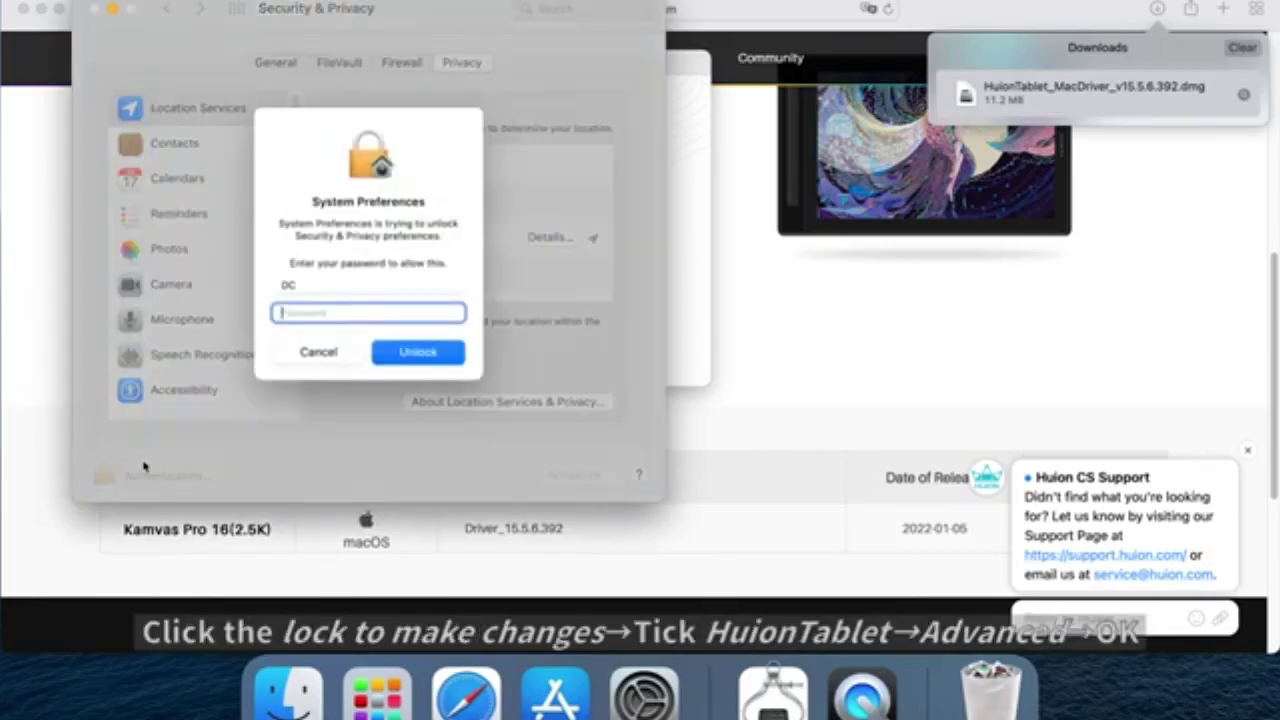
type("••")
key("Return")
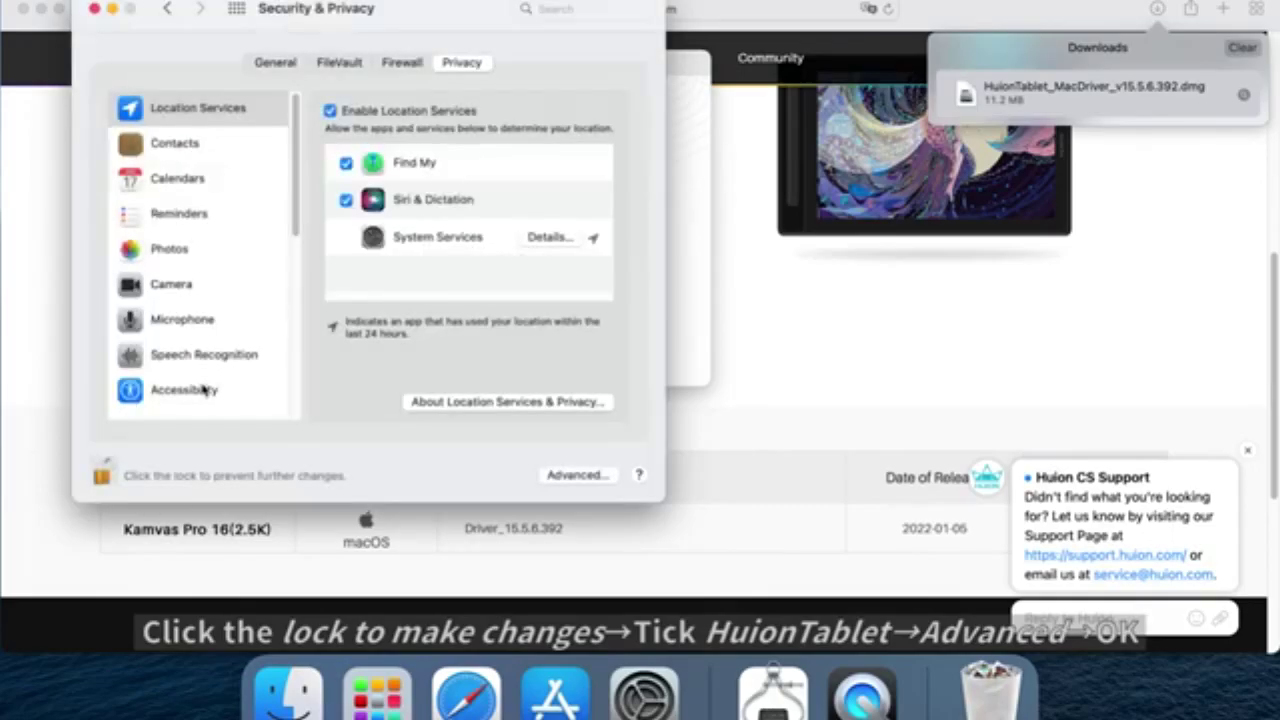
Allow HuionTablet under Accessibility, confirm Advanced options, relock and close the preferences.
left_click(203, 389)
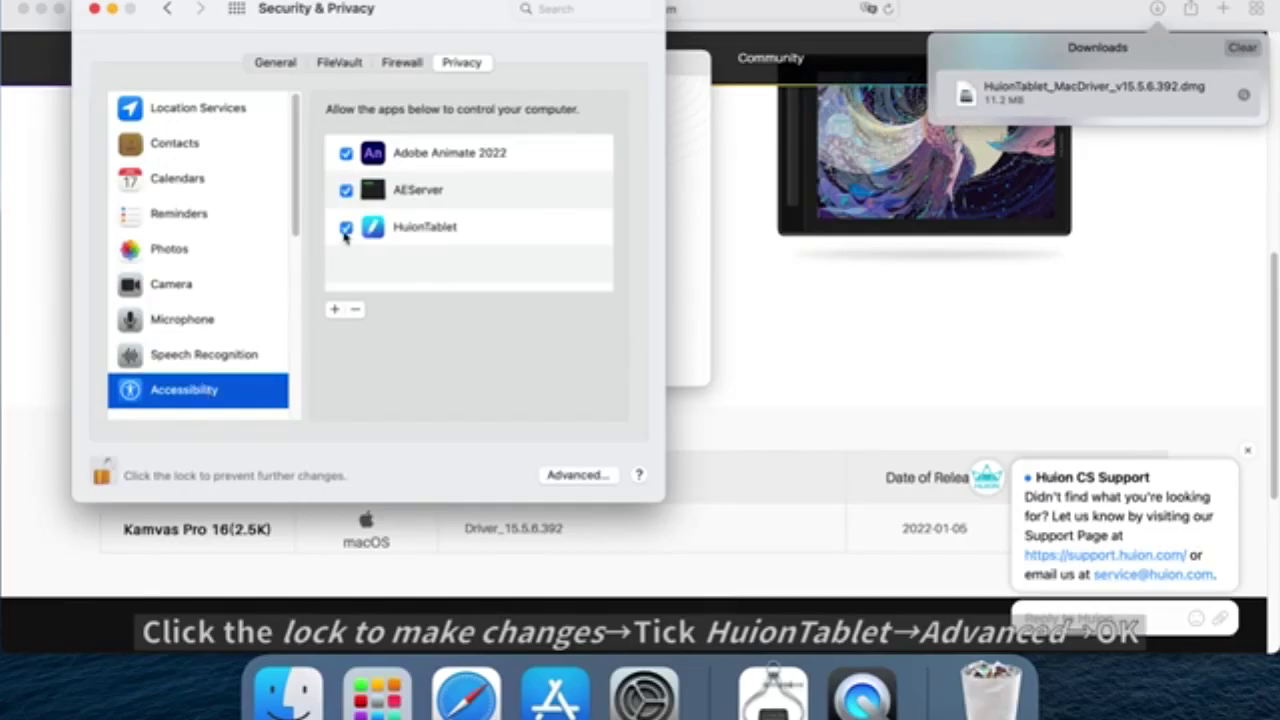
left_click(346, 229)
left_click(347, 228)
left_click(560, 476)
left_click(557, 274)
left_click(103, 475)
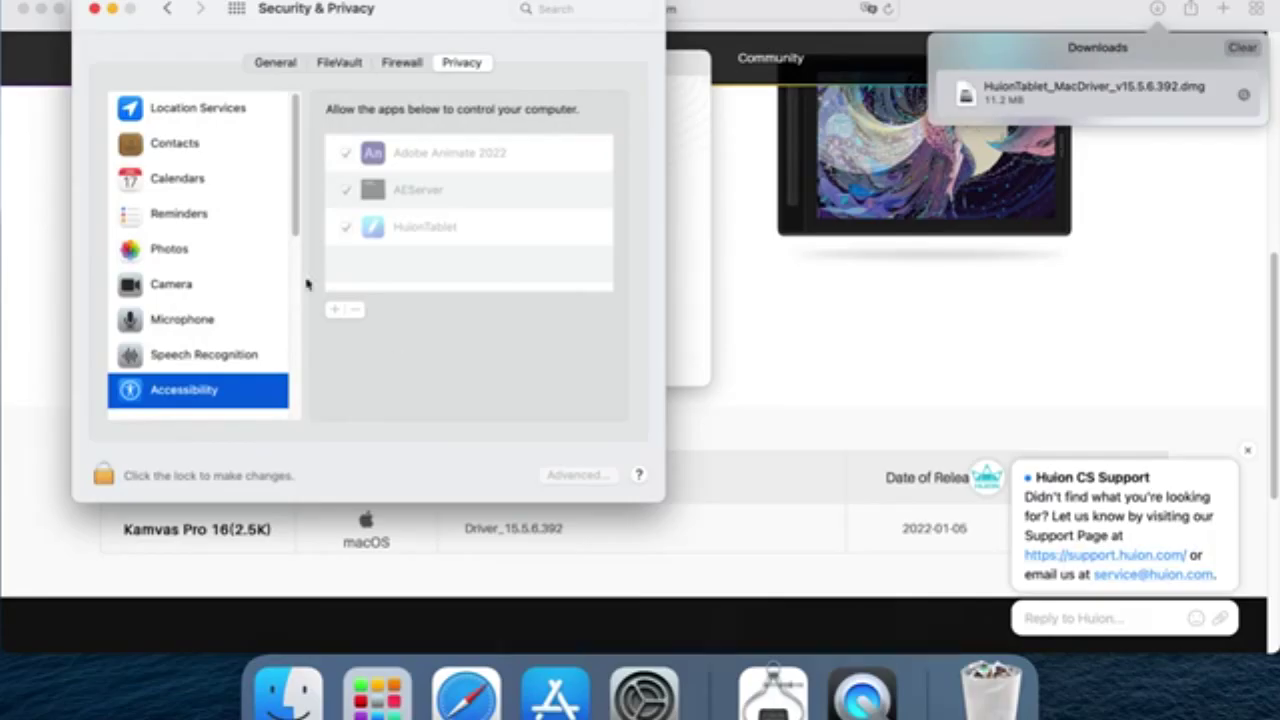
left_click(96, 10)
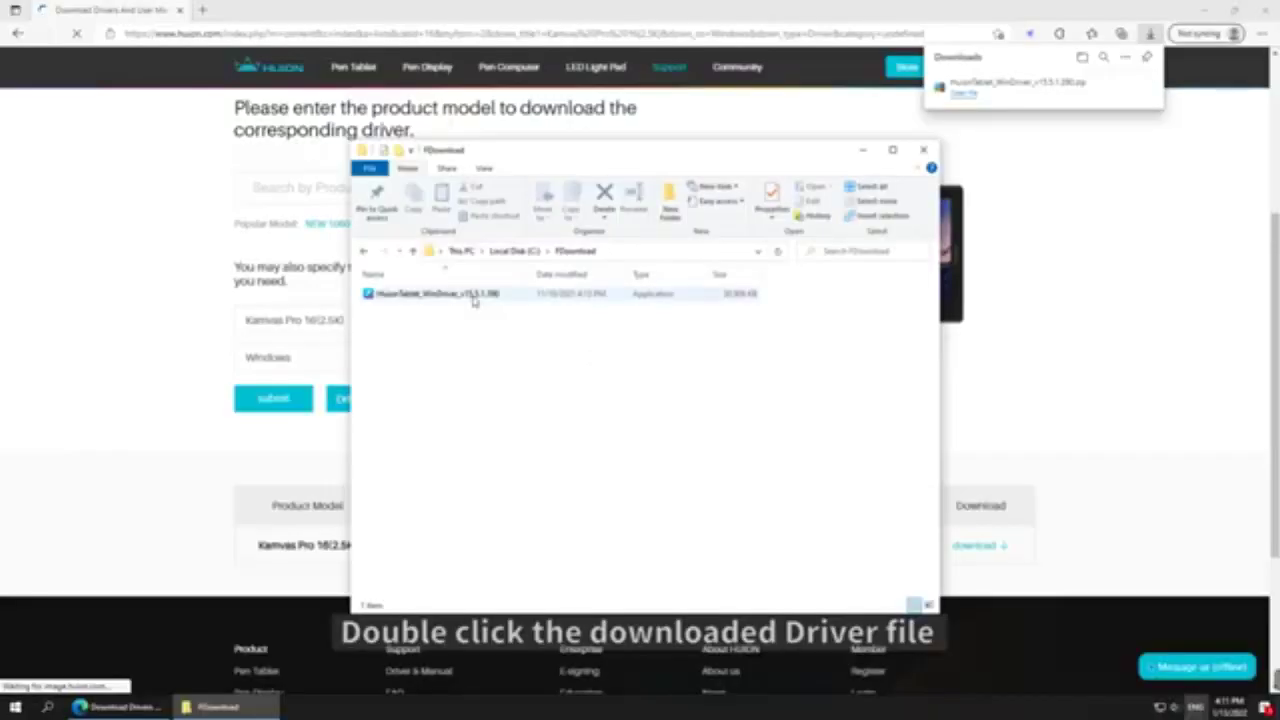
Run the downloaded Windows driver, acknowledge the warning and start installing Huion Tablet.
double_click(470, 294)
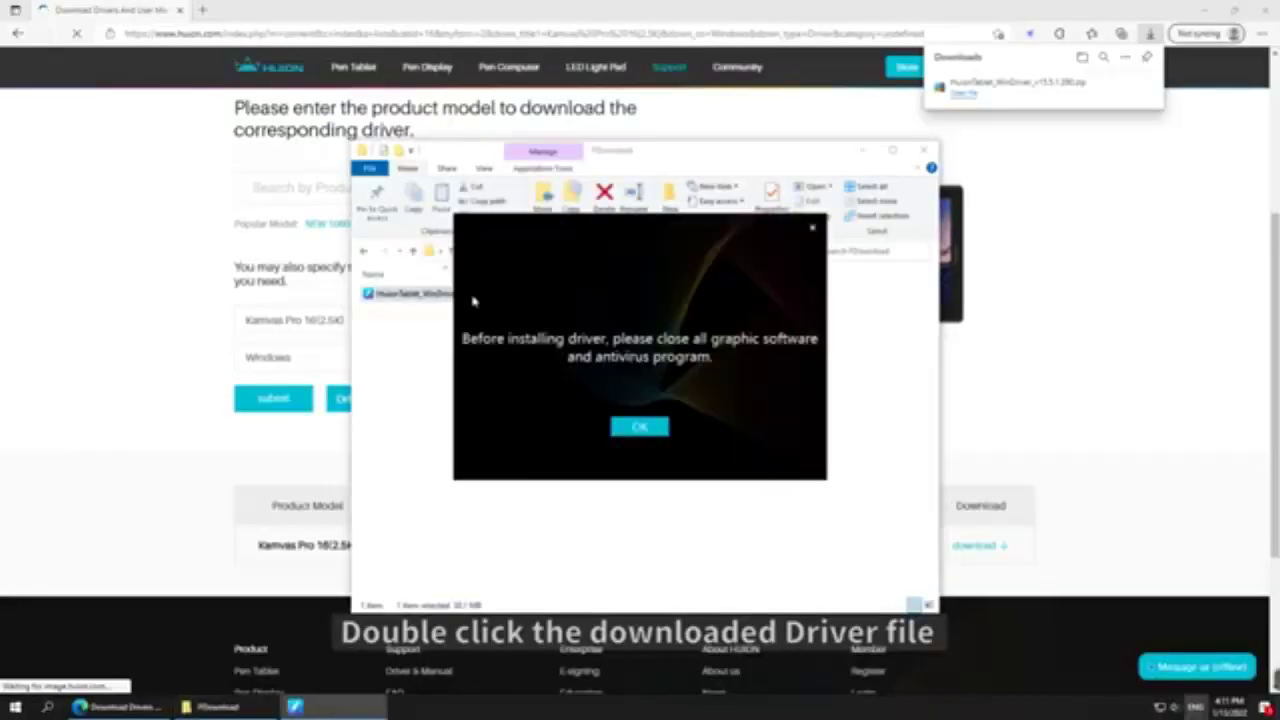
left_click(652, 434)
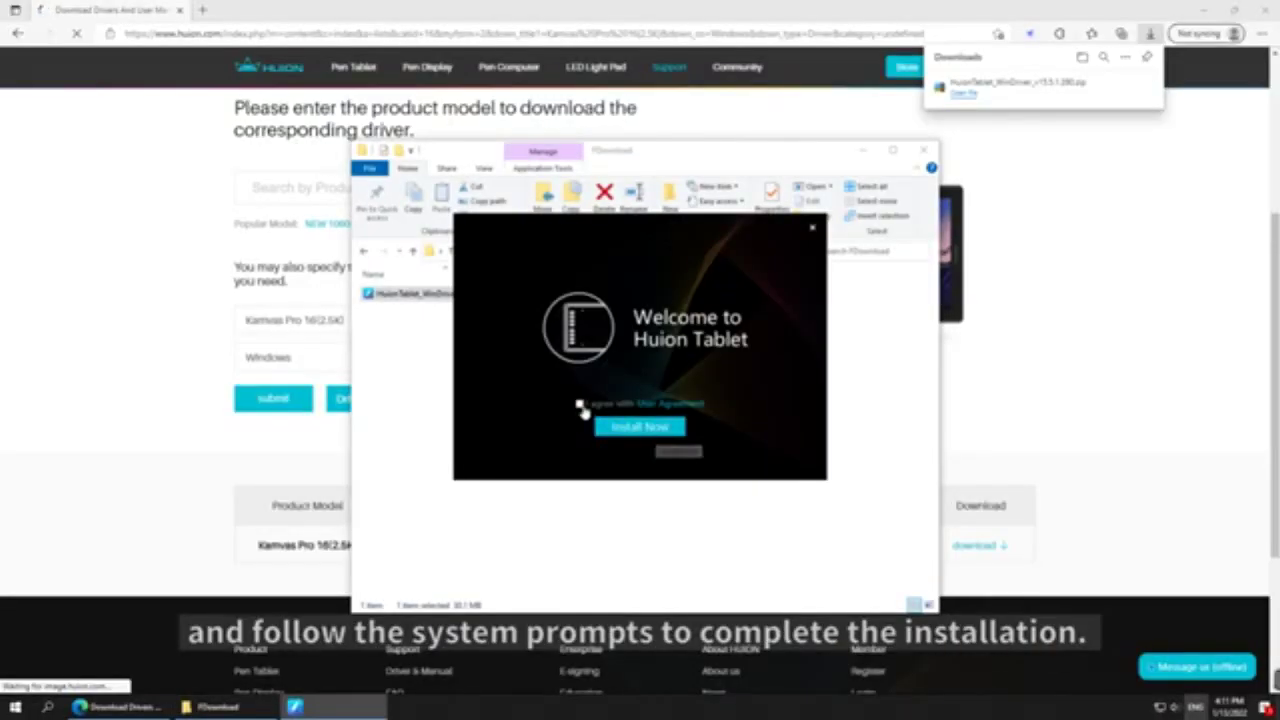
left_click(639, 428)
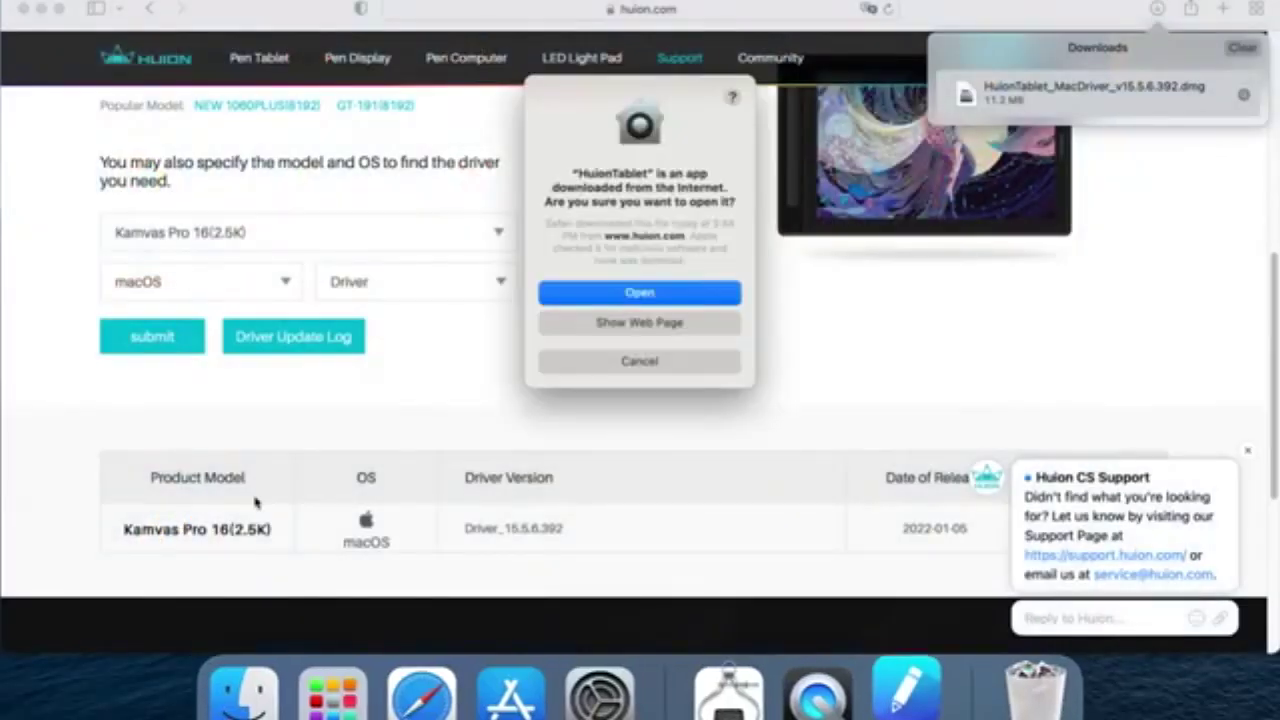
Open HuionTablet, view the sixth press key's keystroke panel, then the working-area mapping.
left_click(636, 290)
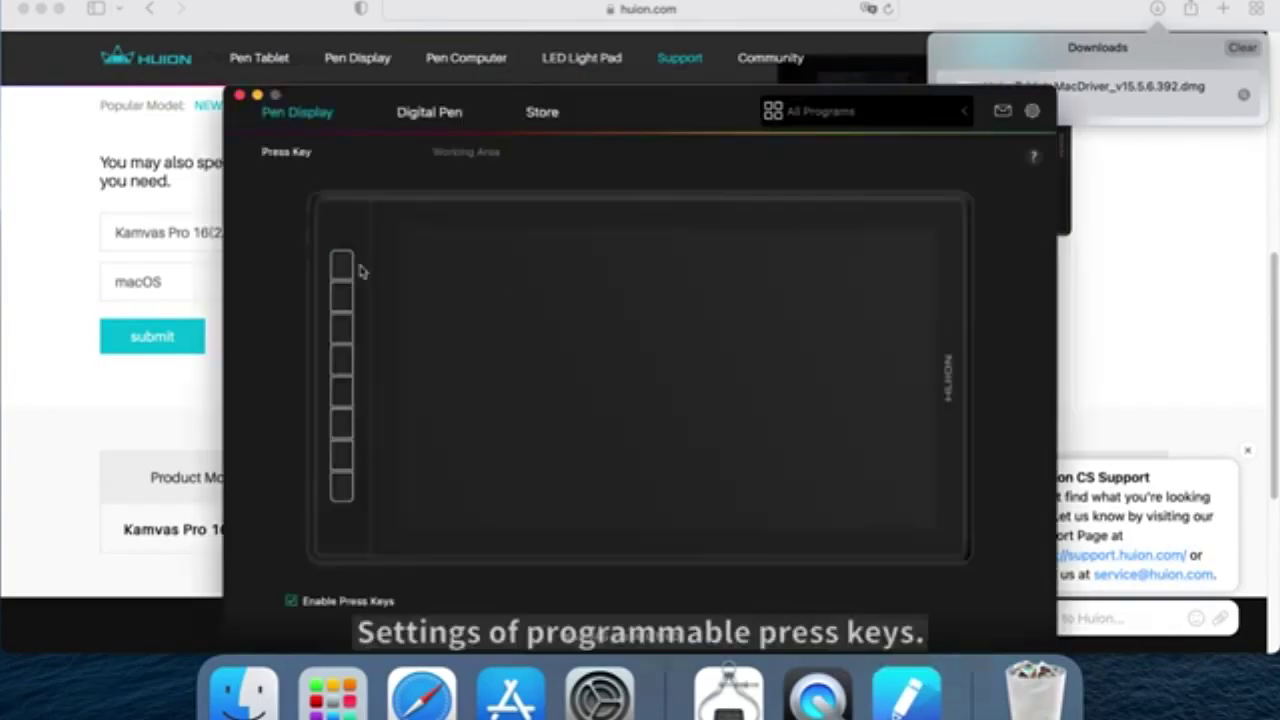
left_click(339, 430)
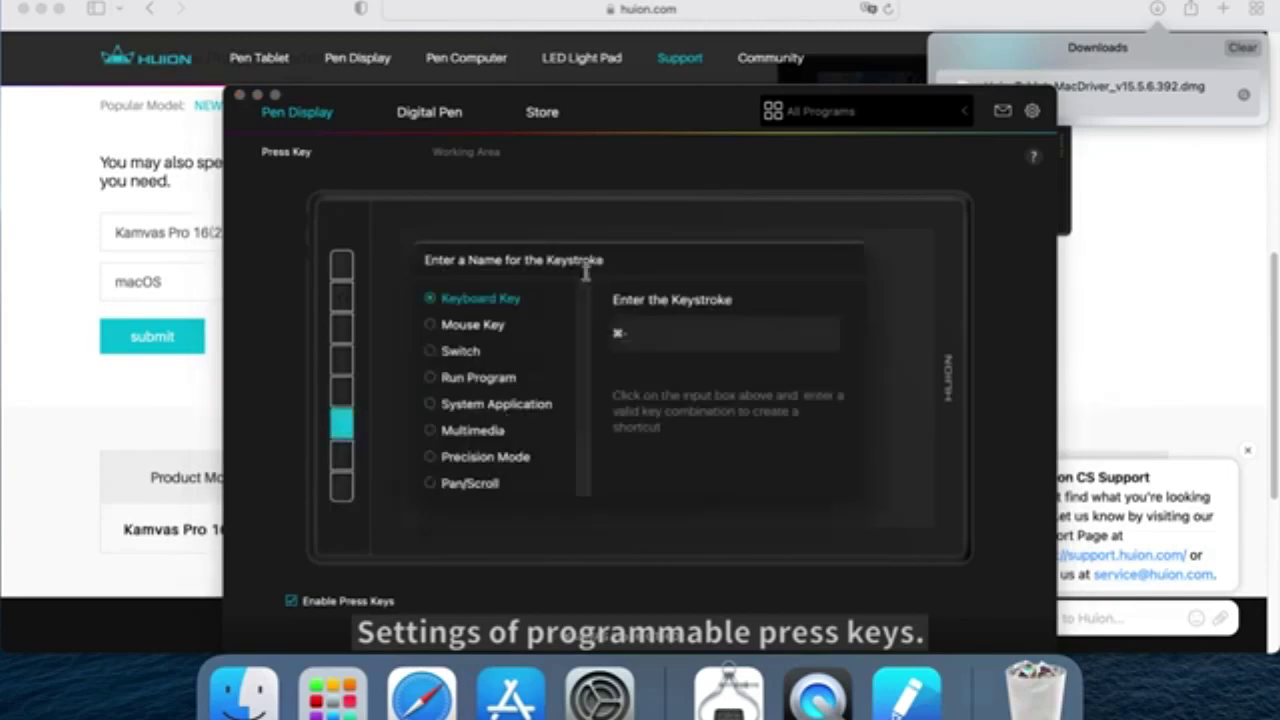
left_click(590, 216)
left_click(498, 163)
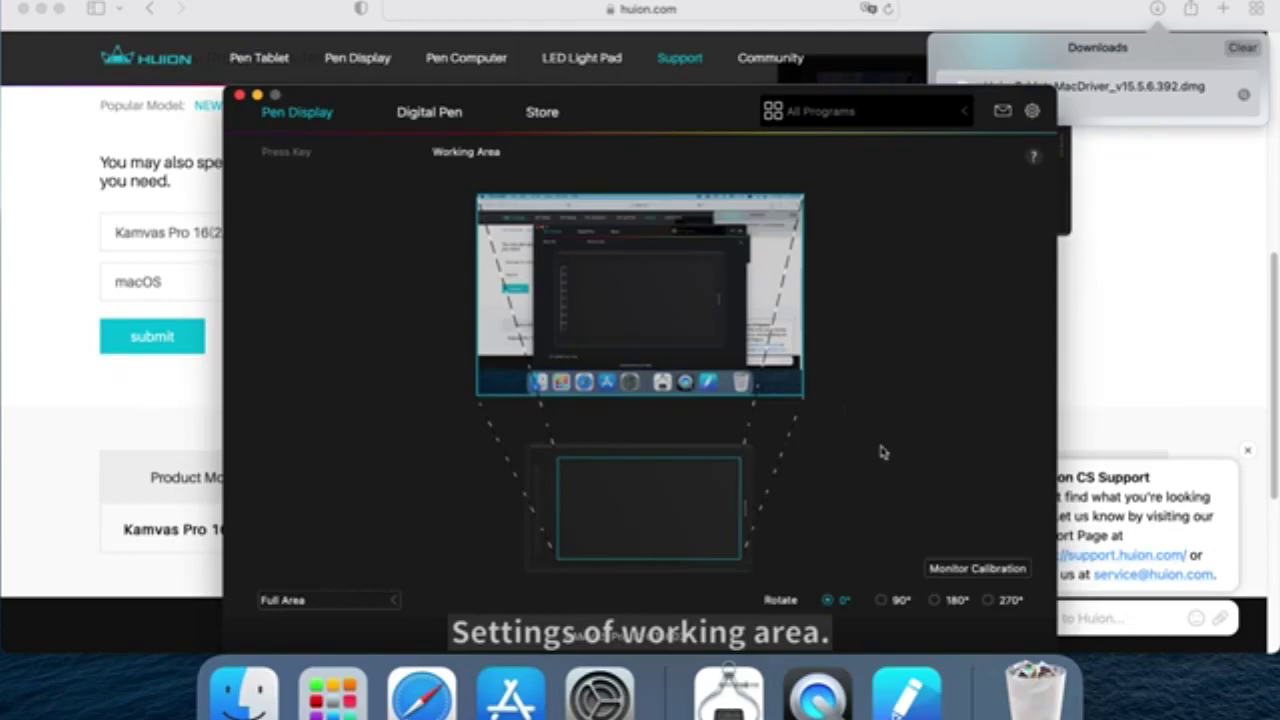
left_click(419, 116)
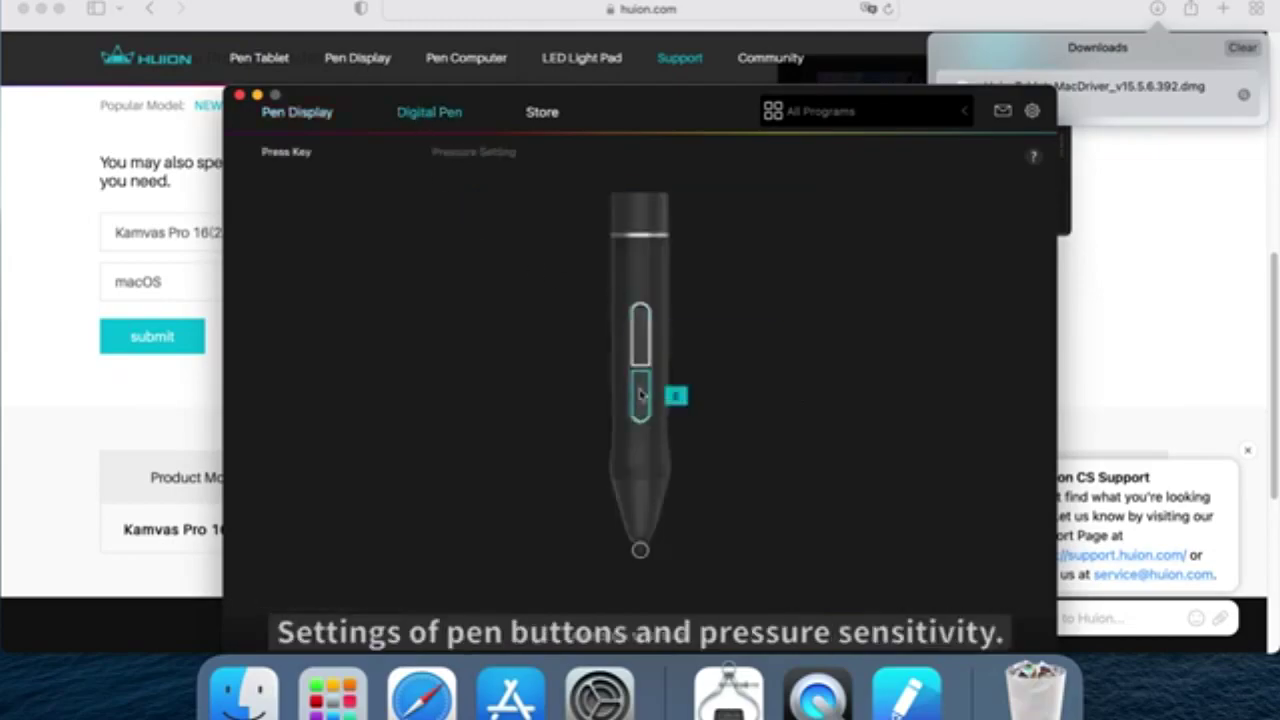
Review a pen button's assigned function and the pressure curve settings.
left_click(643, 350)
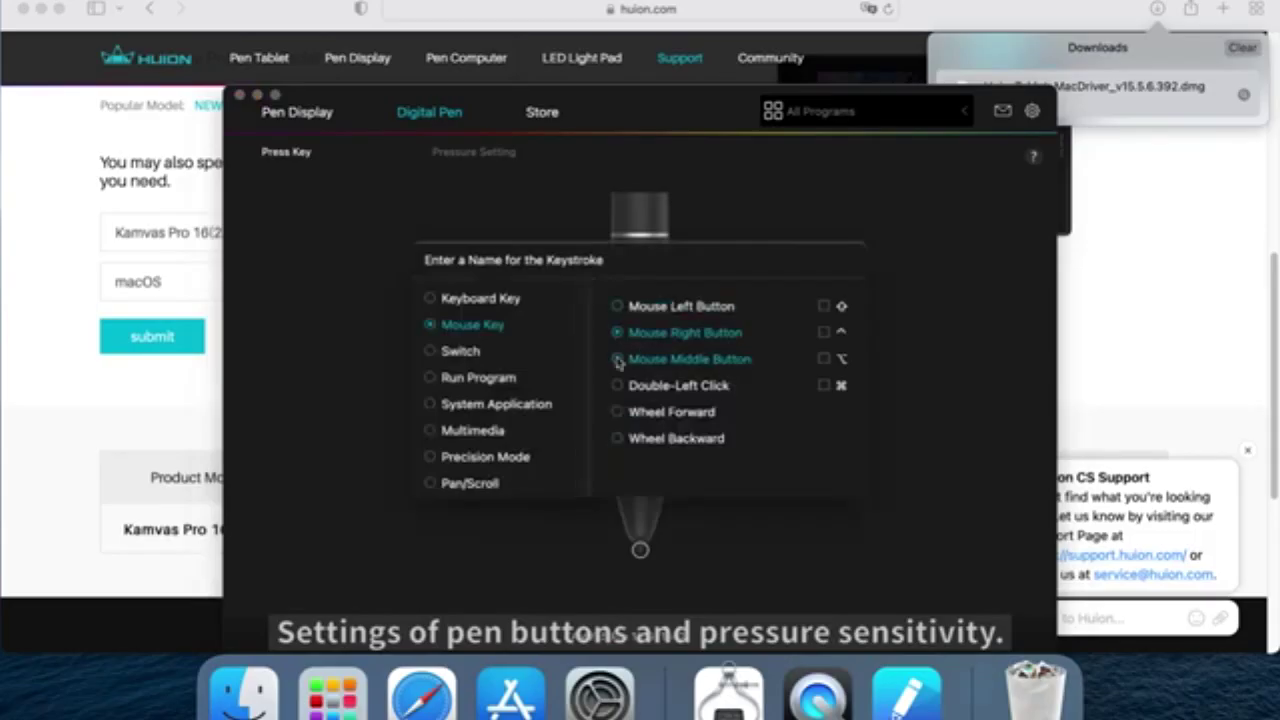
left_click(583, 222)
left_click(511, 168)
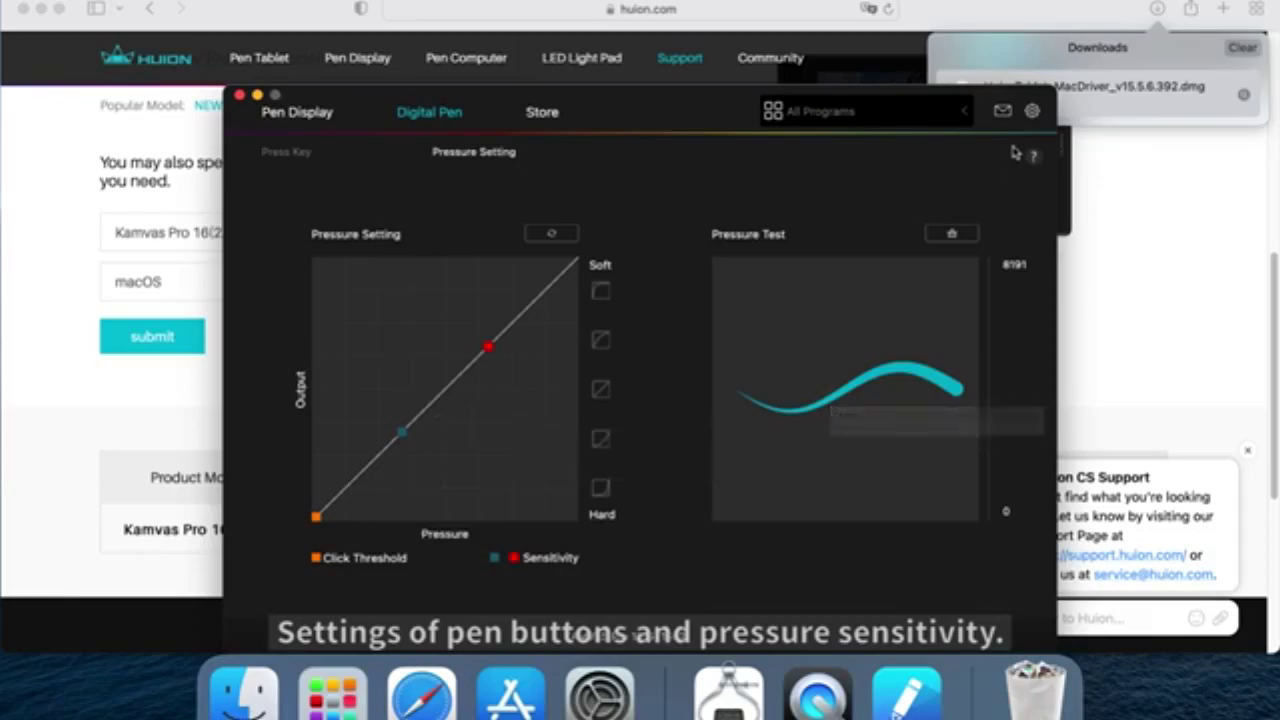
Browse the driver's Device, Backup and General settings, ending on About showing V15.5.6.392.
left_click(1031, 113)
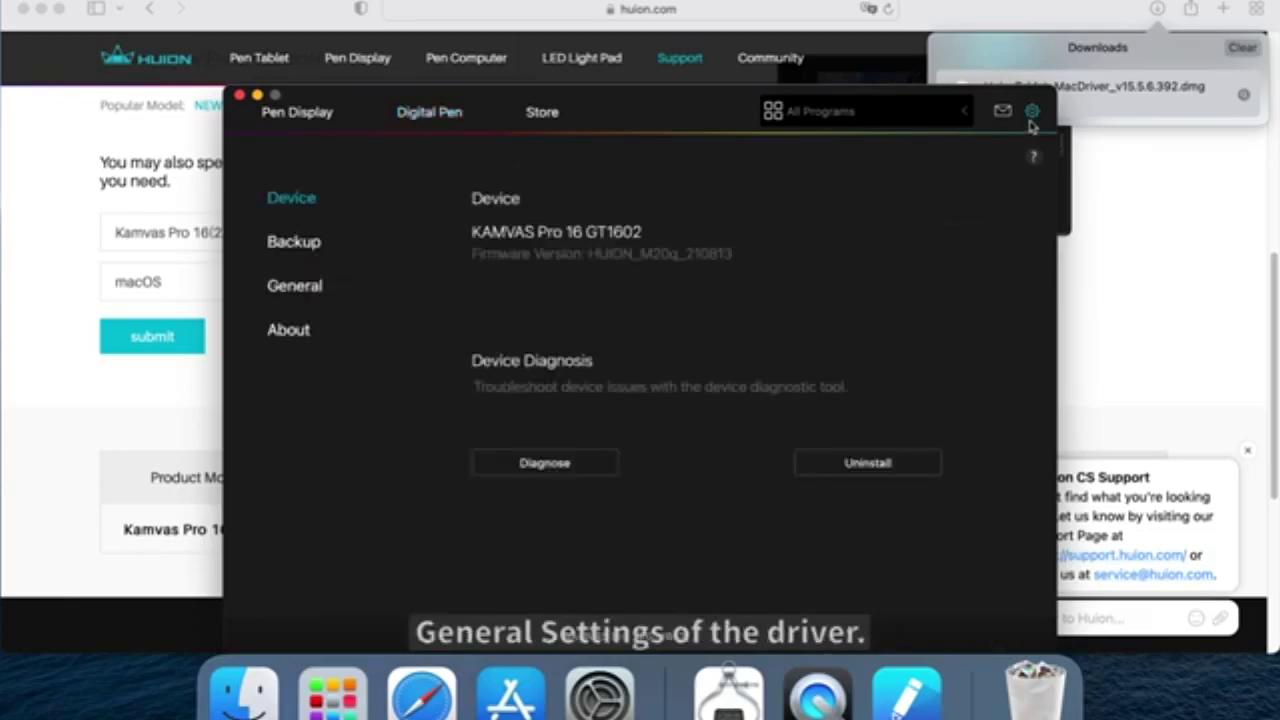
left_click(308, 245)
left_click(308, 285)
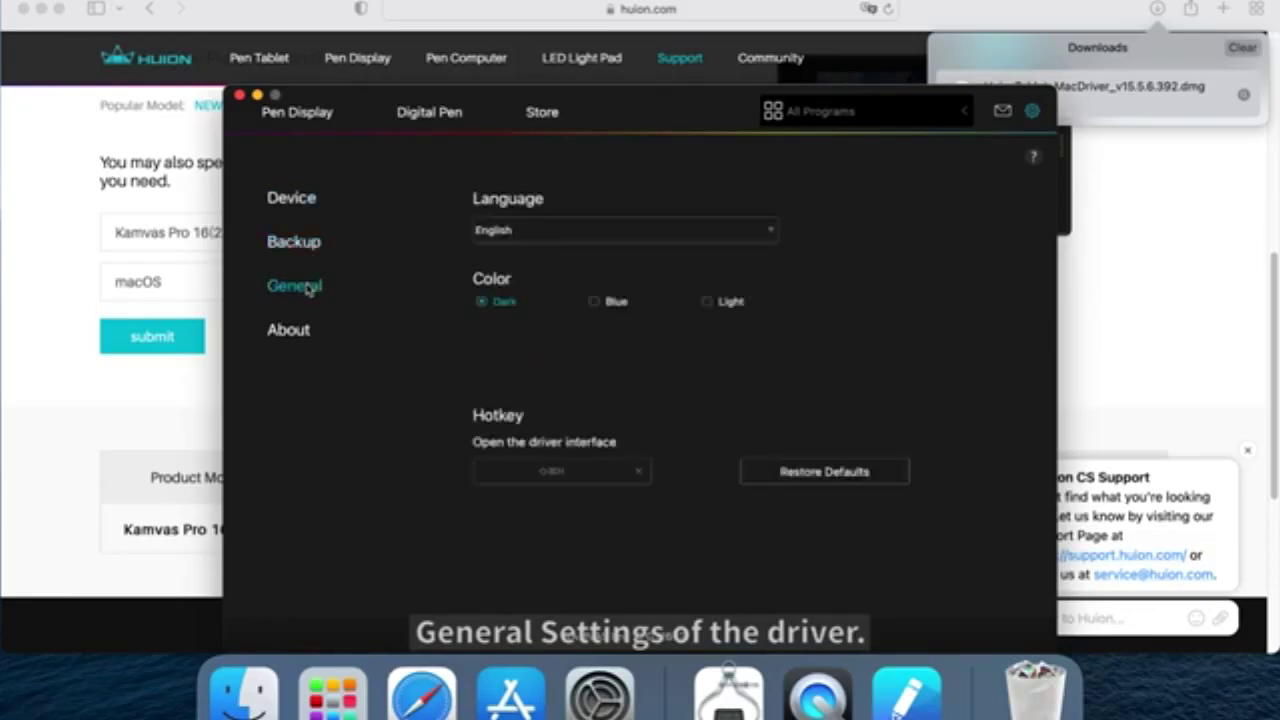
left_click(316, 338)
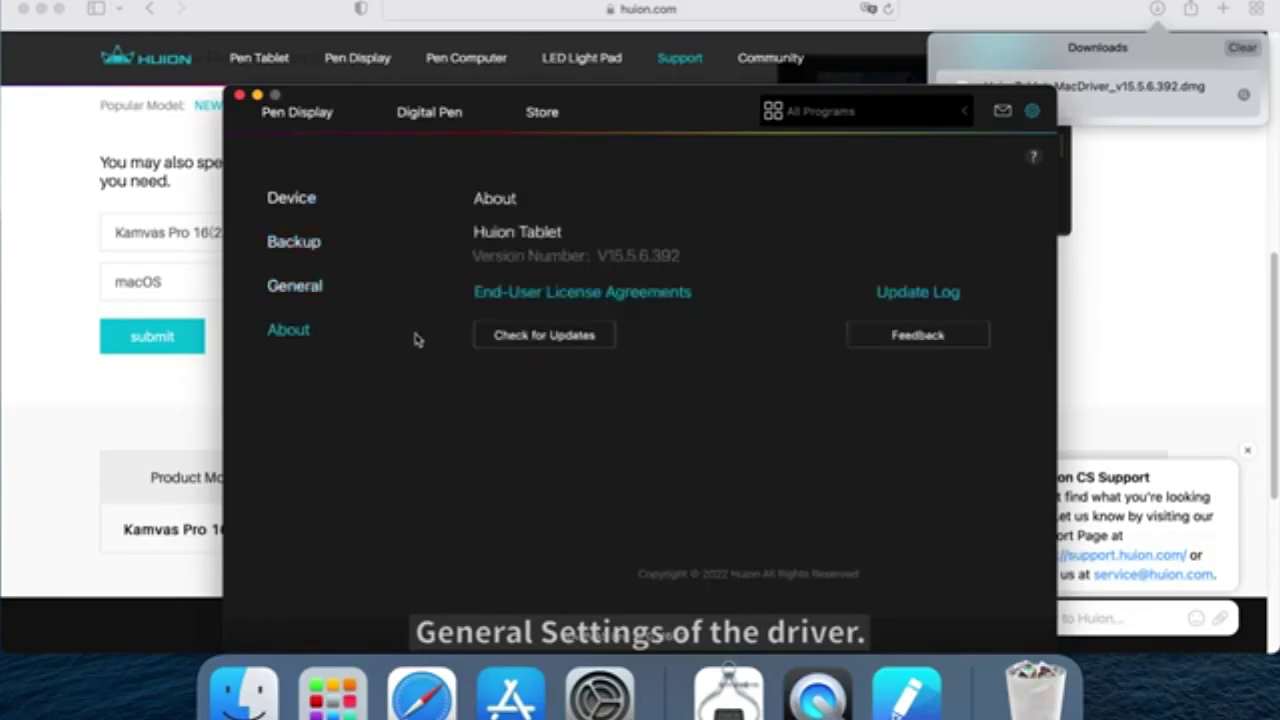